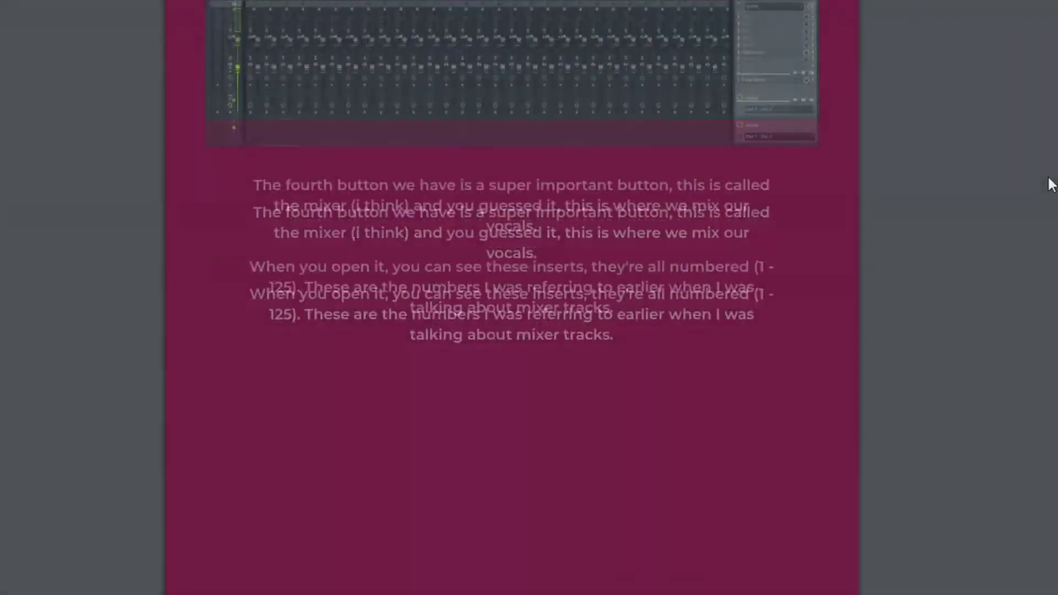
{"action": "scroll", "coordinate": [1050, 184], "scroll_direction": "down", "scroll_amount": 15}
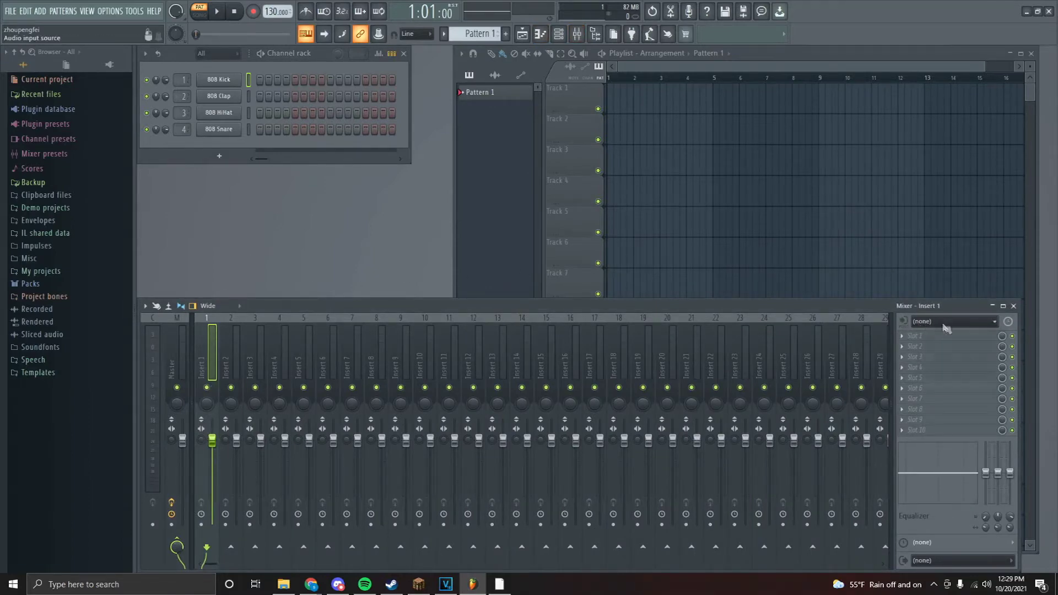
- Change Insert 1's audio input from (none) to In 1
{"action": "left_click", "coordinate": [943, 325]}
{"action": "left_click", "coordinate": [936, 355]}
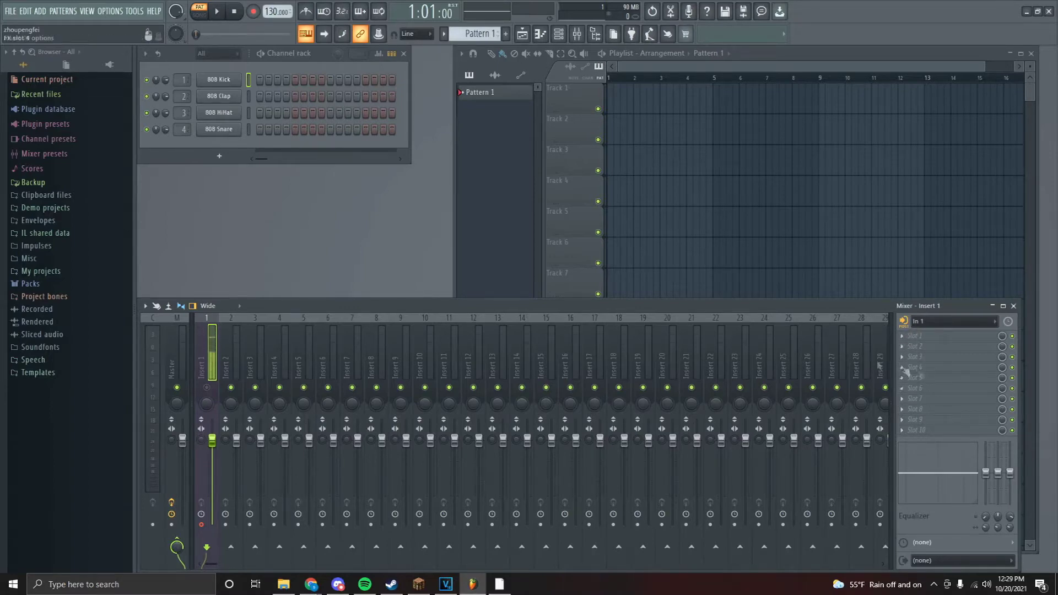
{"action": "mouse_move", "coordinate": [778, 306]}
{"action": "left_mouse_down"}
{"action": "mouse_move", "coordinate": [779, 253]}
{"action": "mouse_move", "coordinate": [775, 307]}
{"action": "left_mouse_up"}
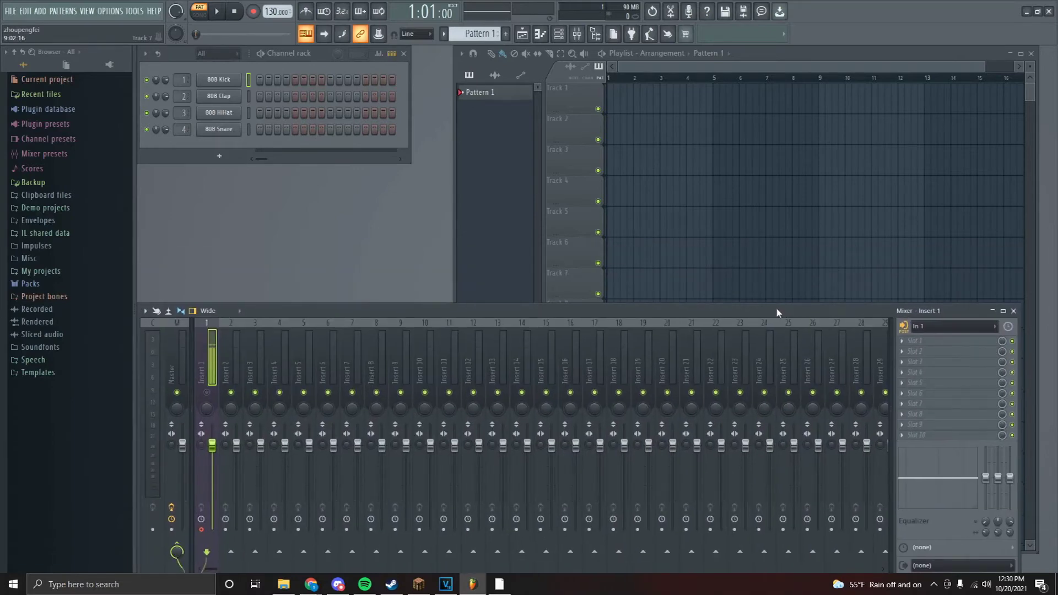
- Load Fruity Limiter into Insert 1's first effect slot and mute the insert to silence the mic
{"action": "left_click", "coordinate": [928, 347]}
{"action": "left_click", "coordinate": [744, 259]}
{"action": "left_click_drag", "start_coordinate": [337, 192], "coordinate": [312, 203]}
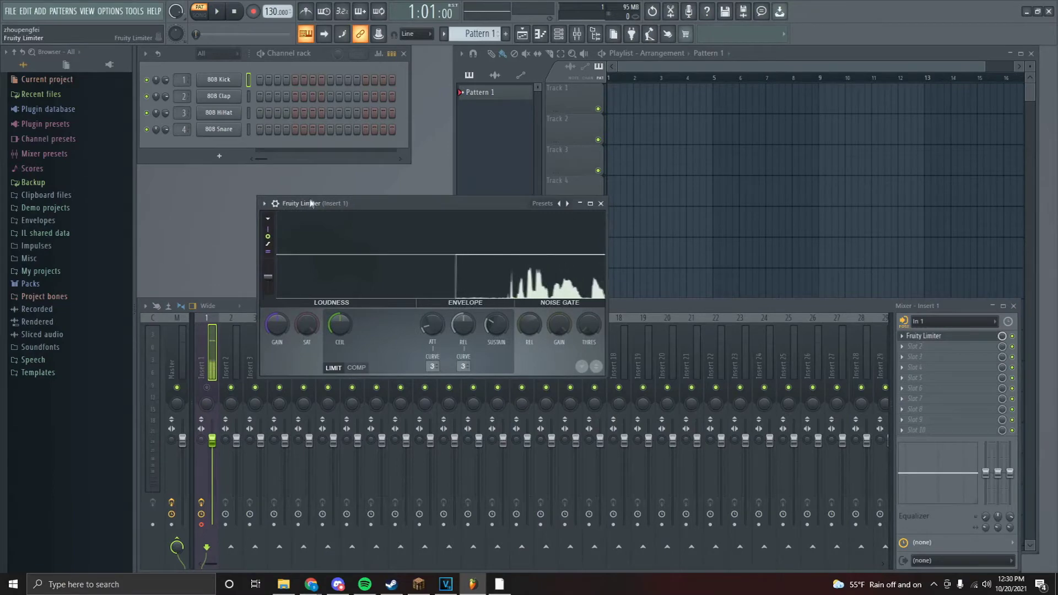
{"action": "left_click", "coordinate": [210, 392]}
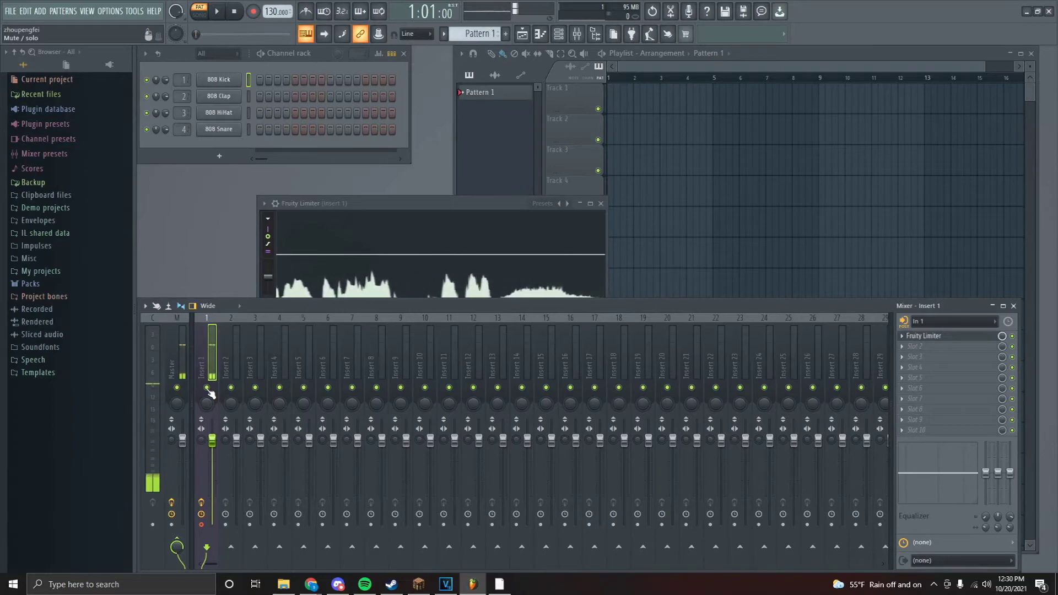
{"action": "left_click", "coordinate": [208, 388]}
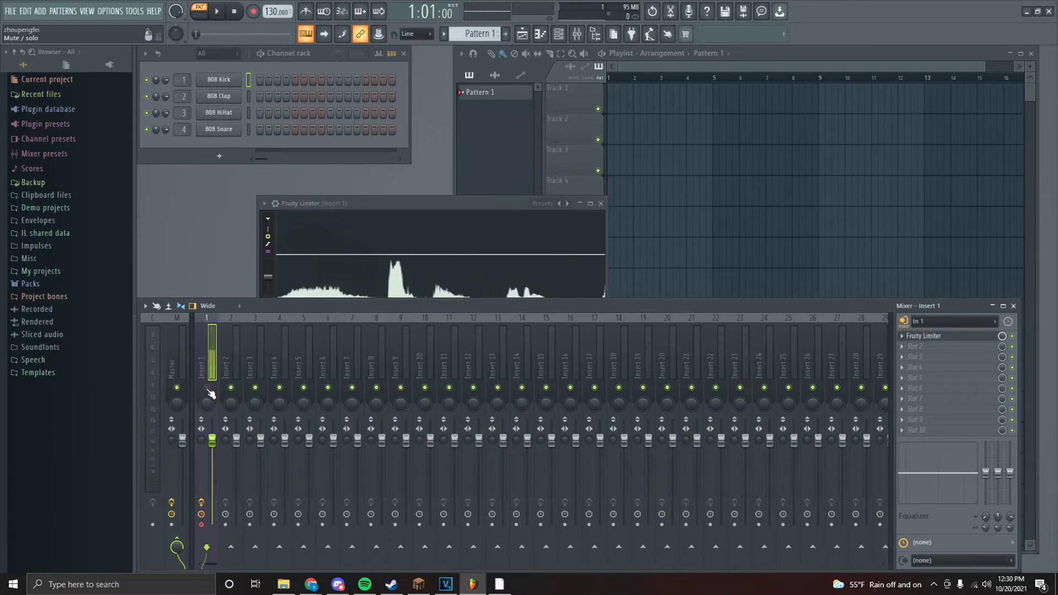
{"action": "left_click", "coordinate": [397, 203]}
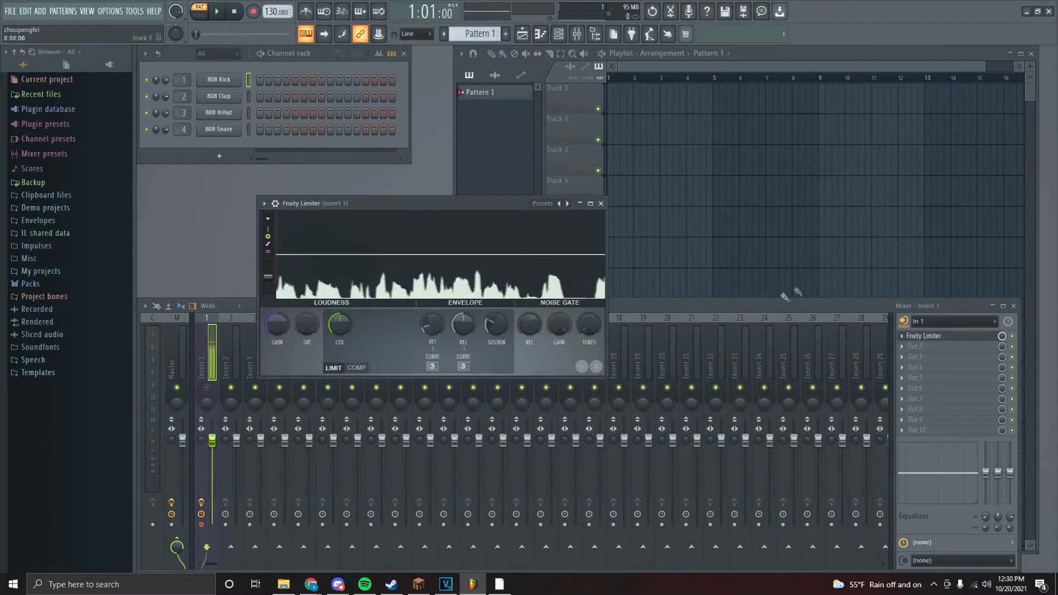
- Raise the limiter's noise gate threshold to about -18.7 dB
{"action": "left_click", "coordinate": [645, 286]}
{"action": "right_click", "coordinate": [650, 284]}
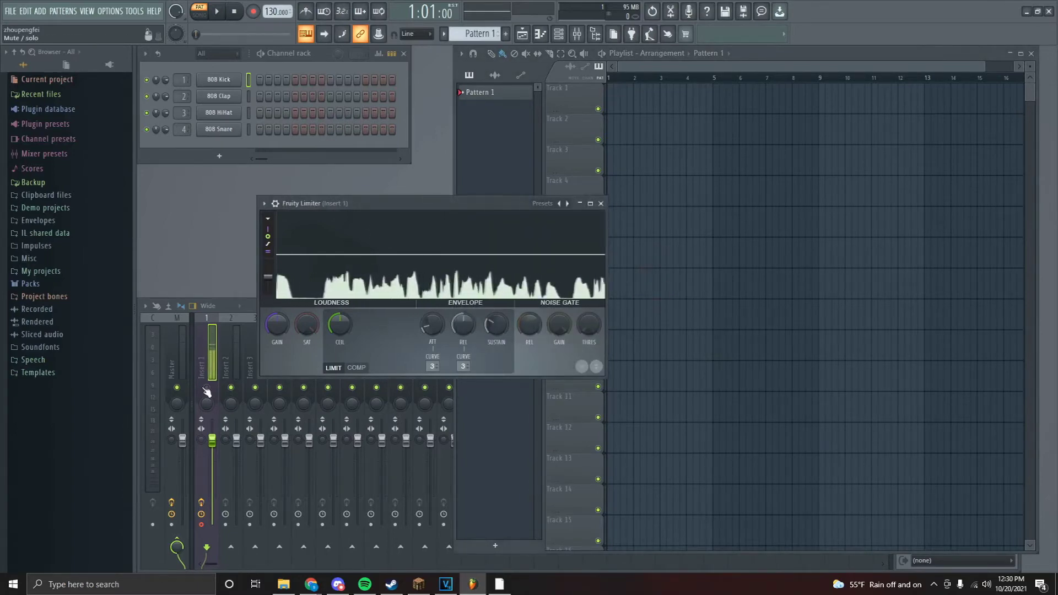
{"action": "left_click", "coordinate": [207, 391]}
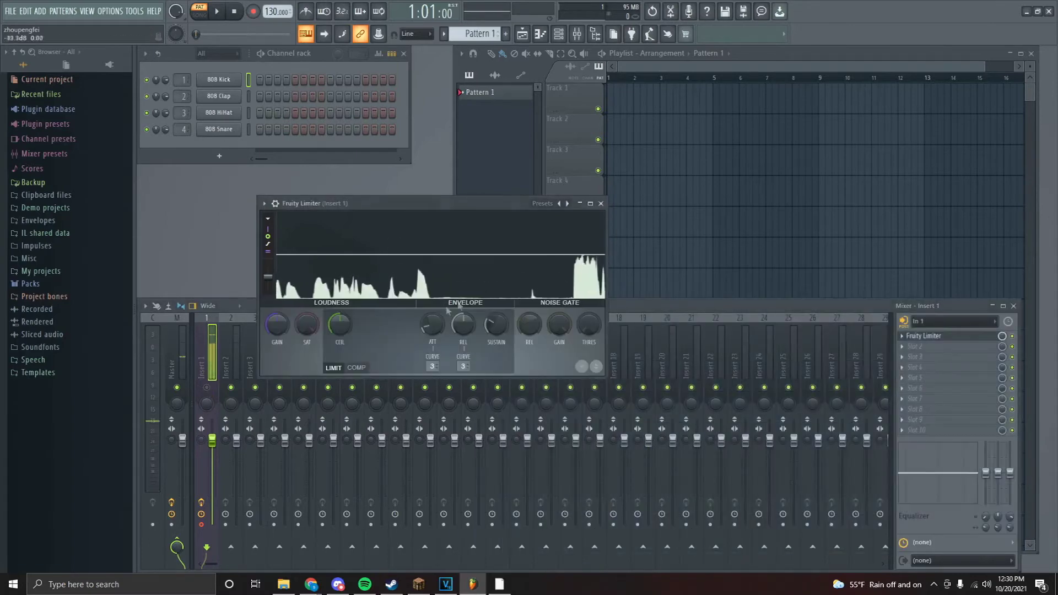
{"action": "left_click_drag", "start_coordinate": [588, 325], "coordinate": [589, 306]}
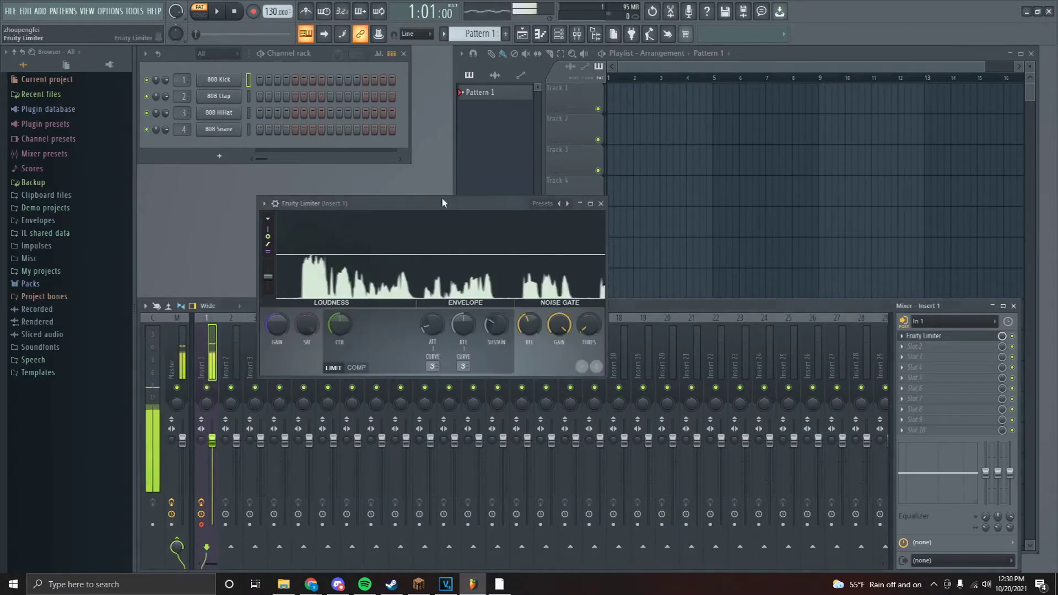
{"action": "left_click_drag", "start_coordinate": [588, 325], "coordinate": [558, 323]}
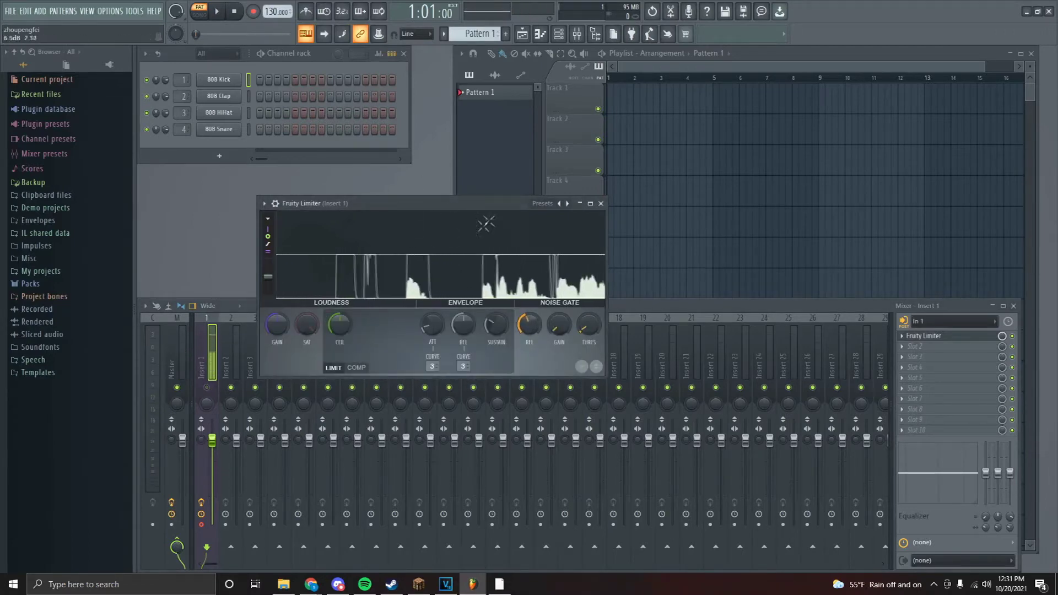
{"action": "left_click_drag", "start_coordinate": [365, 207], "coordinate": [404, 184]}
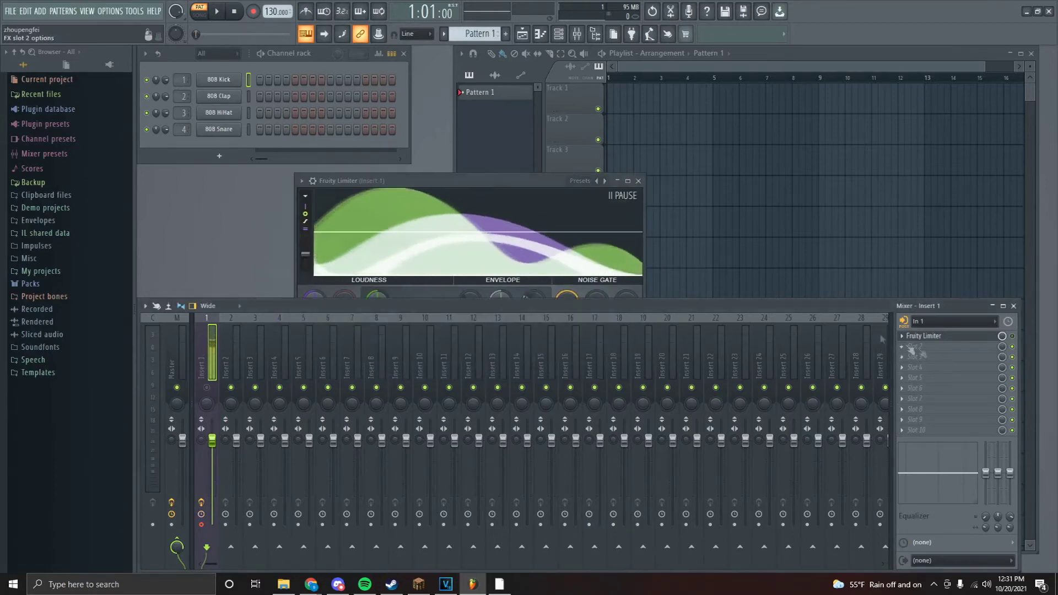
- Put a second Fruity Limiter in Insert 1's next slot with its ceiling lowered to -6.2 dB
{"action": "left_click", "coordinate": [931, 335]}
{"action": "left_click", "coordinate": [918, 345]}
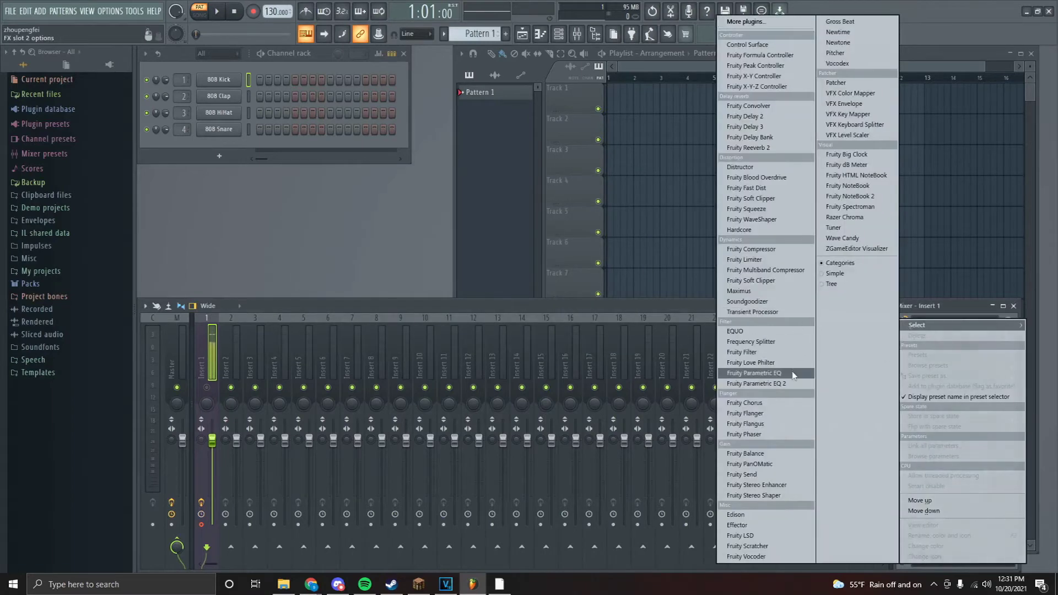
{"action": "left_click", "coordinate": [744, 259]}
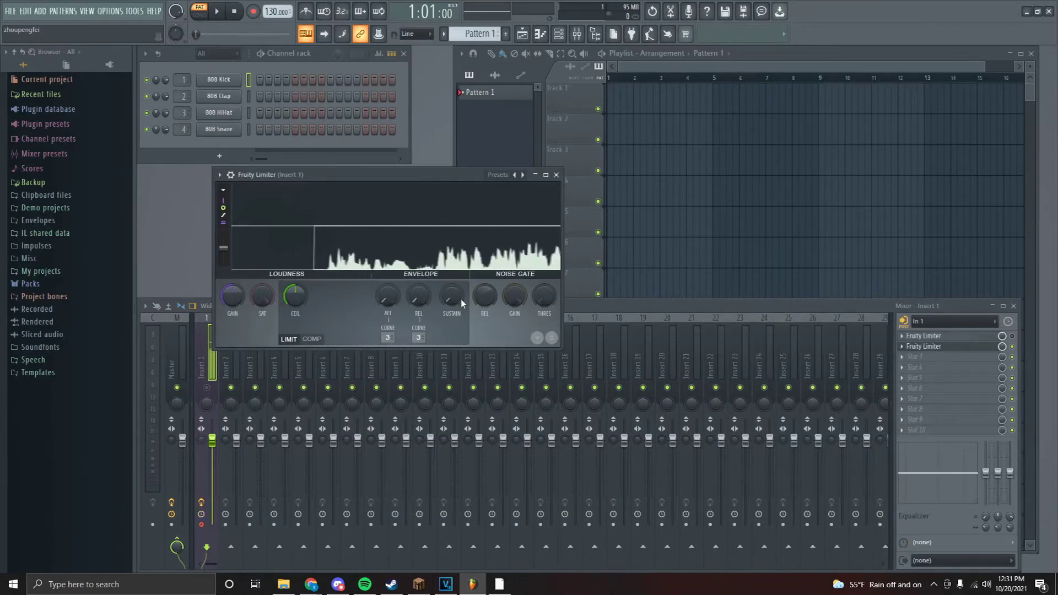
{"action": "left_click_drag", "start_coordinate": [294, 293], "coordinate": [294, 314]}
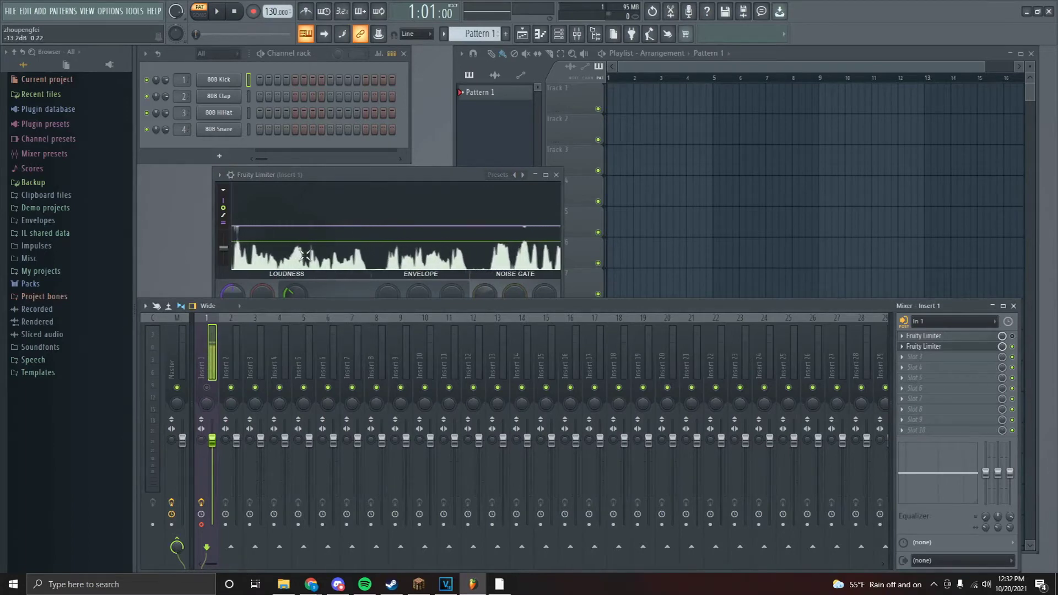
{"action": "left_click", "coordinate": [276, 179]}
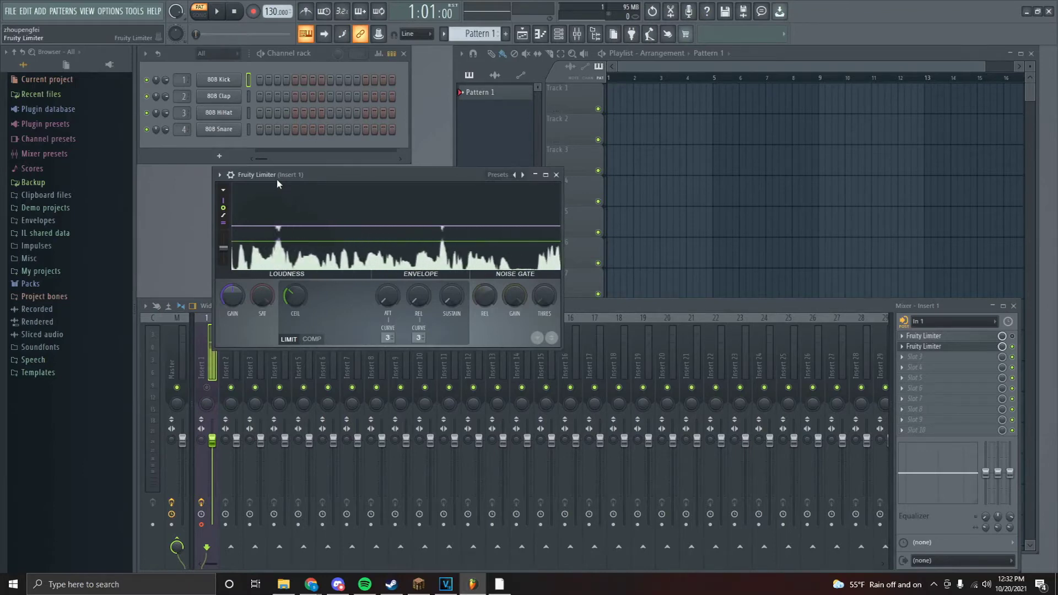
{"action": "left_click_drag", "start_coordinate": [276, 178], "coordinate": [343, 183]}
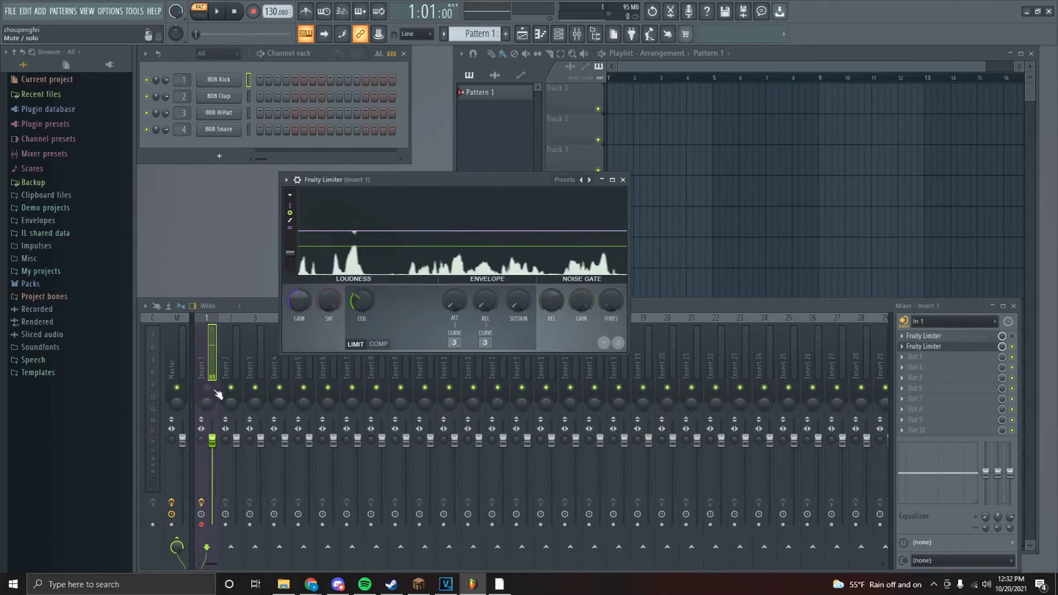
{"action": "left_click", "coordinate": [886, 353]}
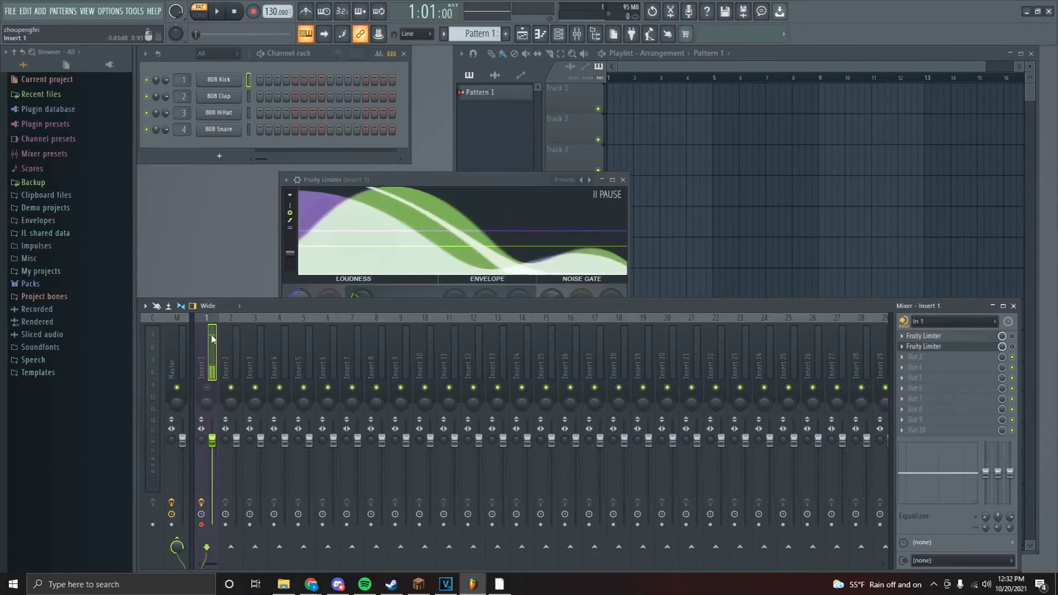
{"action": "left_click", "coordinate": [923, 346]}
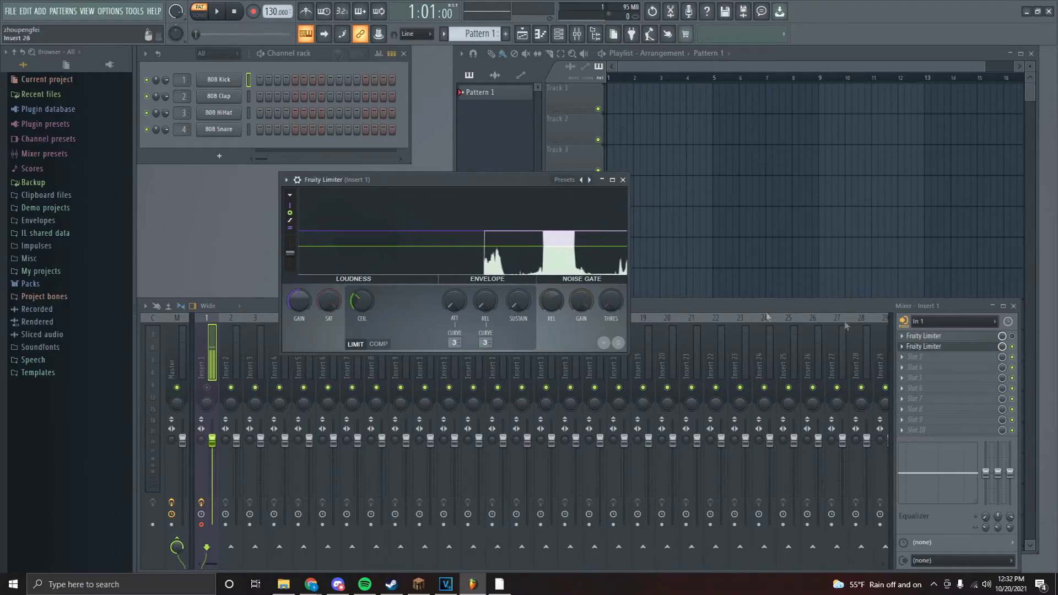
{"action": "left_click_drag", "start_coordinate": [331, 181], "coordinate": [335, 204]}
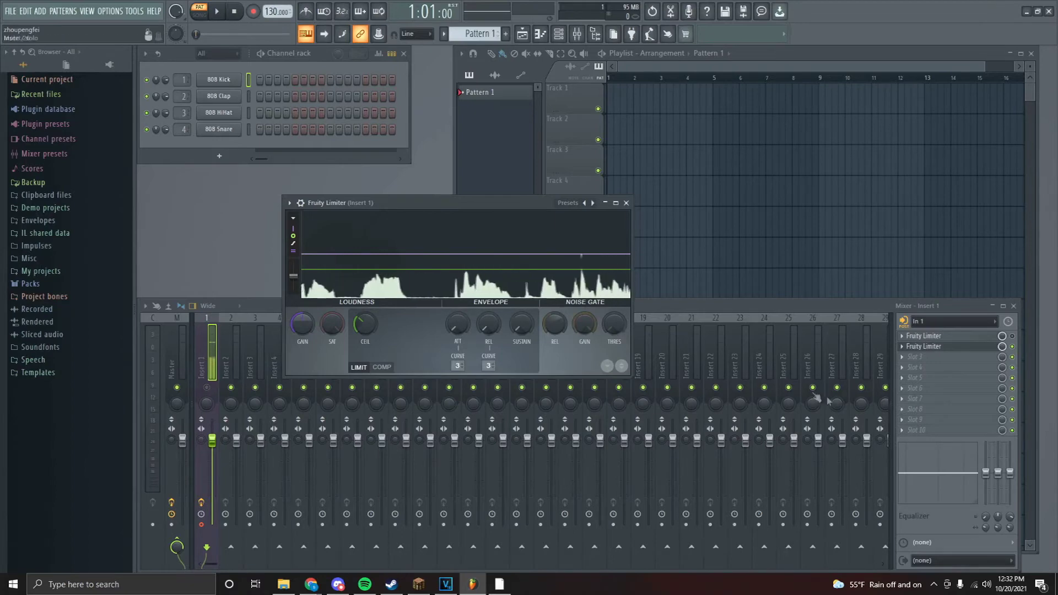
{"action": "left_click", "coordinate": [930, 398]}
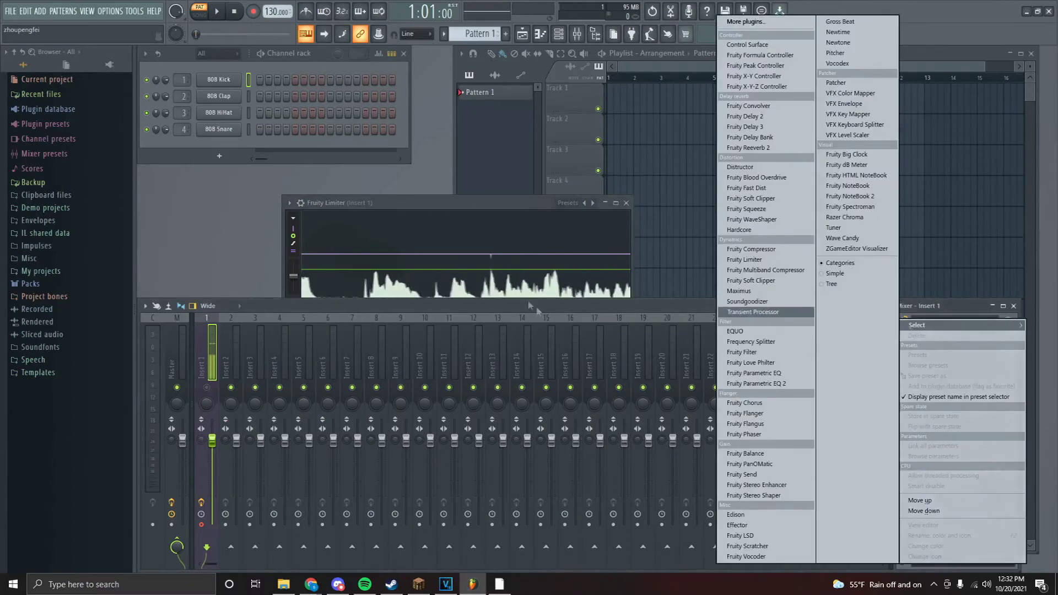
- Load Soundgoodizer from the full plugin browser into Insert 1 after the limiters
{"action": "left_click", "coordinate": [1035, 353]}
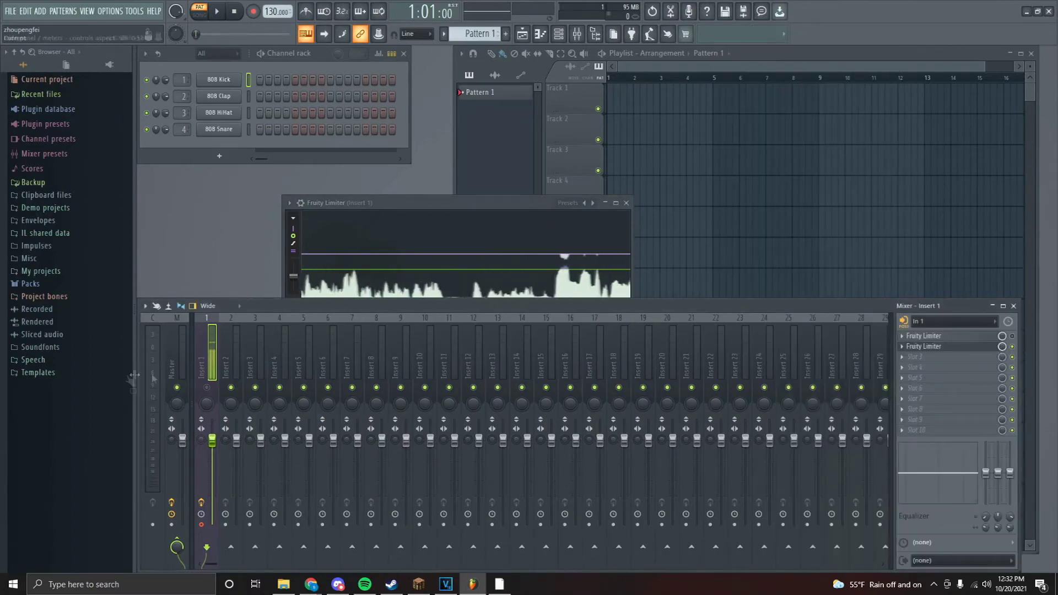
{"action": "left_click", "coordinate": [914, 378]}
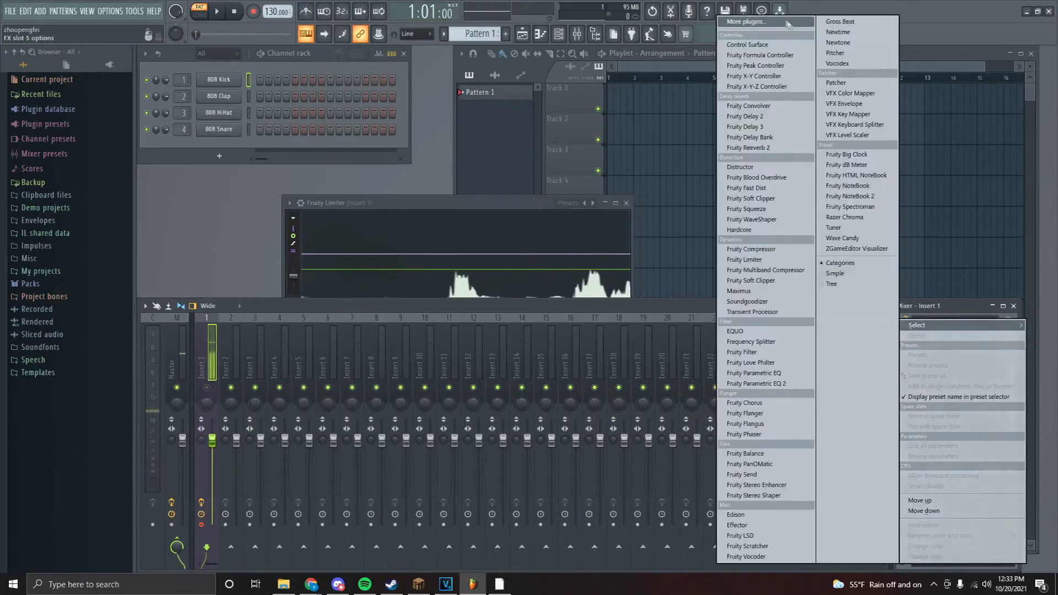
{"action": "left_click", "coordinate": [785, 22]}
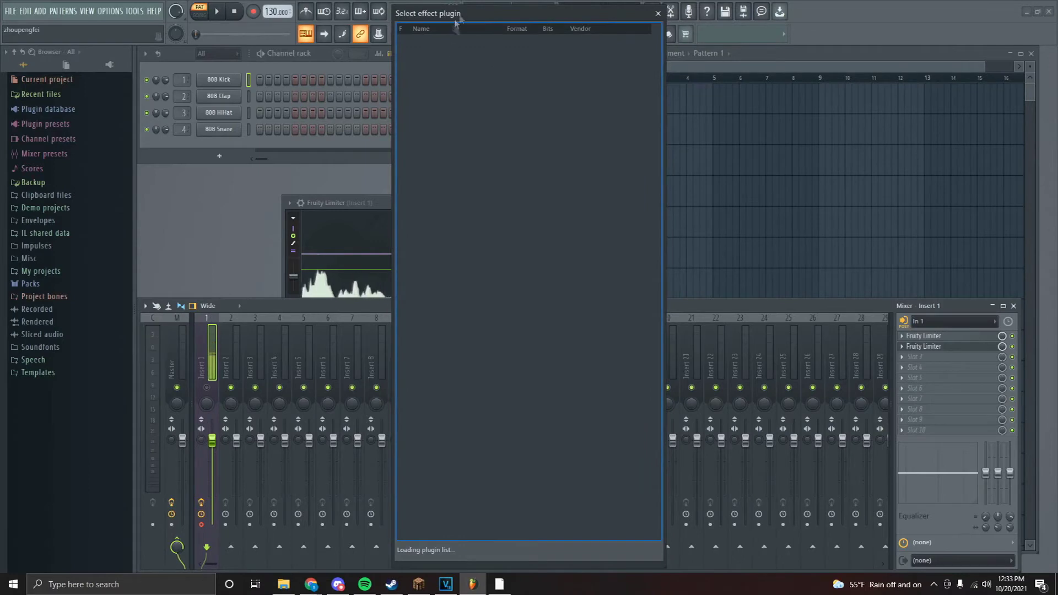
{"action": "left_click_drag", "start_coordinate": [449, 18], "coordinate": [417, 44]}
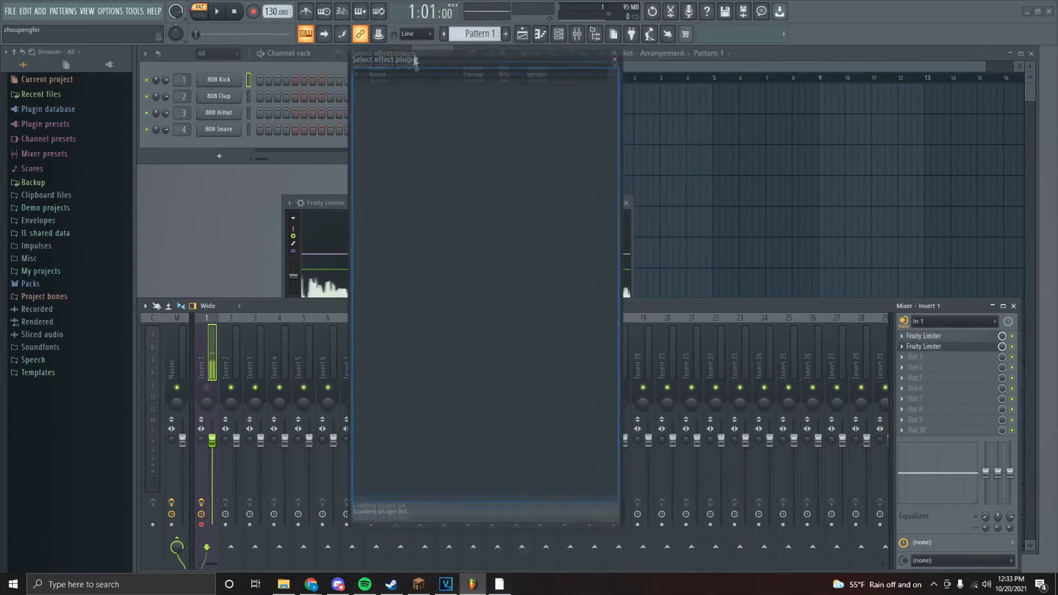
{"action": "double_click", "coordinate": [419, 166]}
{"action": "left_click_drag", "start_coordinate": [195, 121], "coordinate": [239, 129]}
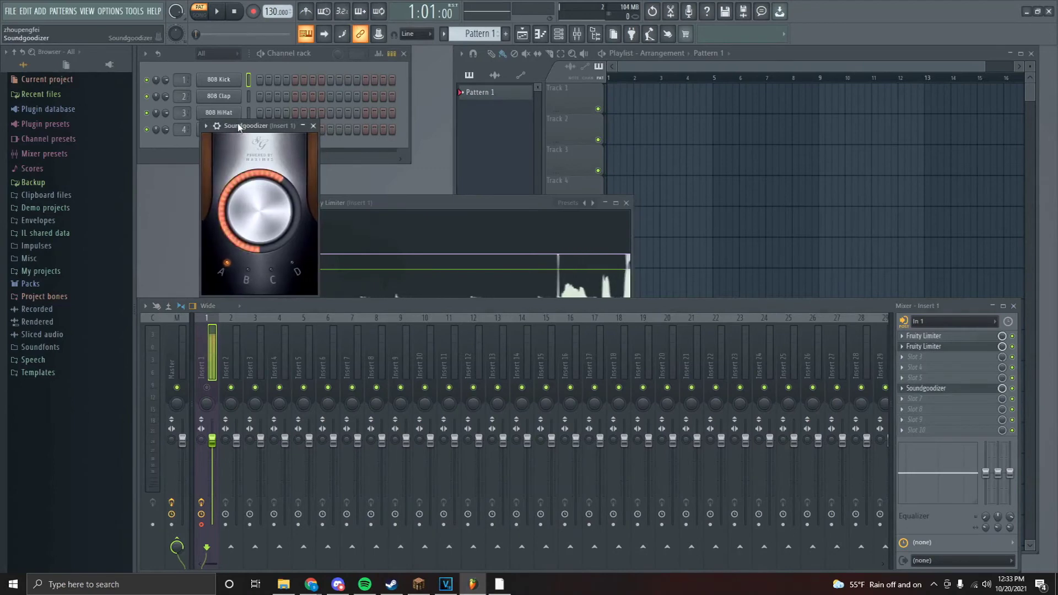
{"action": "left_click_drag", "start_coordinate": [253, 126], "coordinate": [386, 228]}
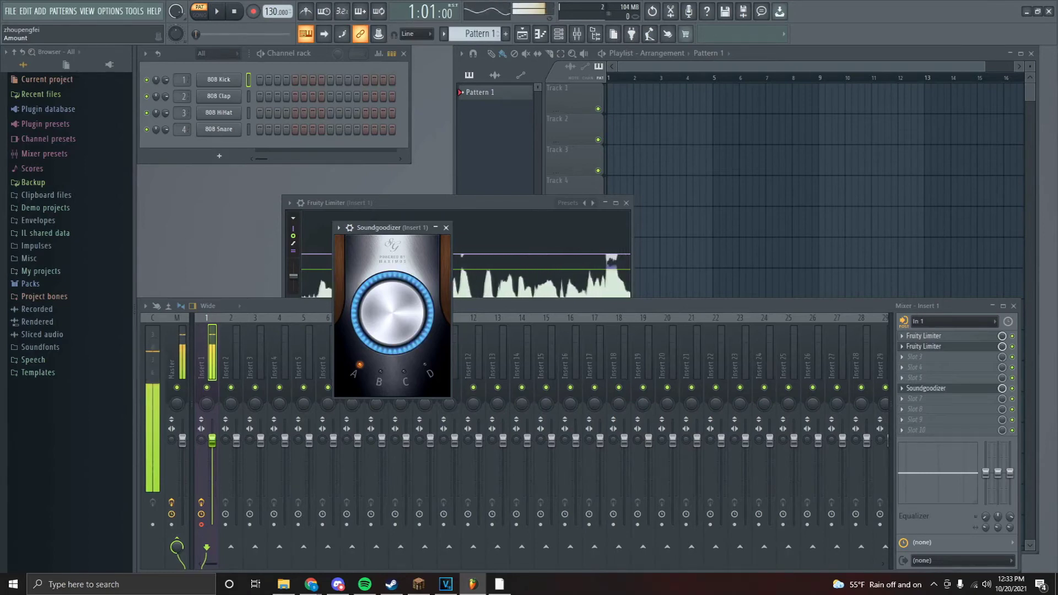
- Mute Insert 1 briefly, then unmute it so audio flows through the chain
{"action": "left_click", "coordinate": [215, 389]}
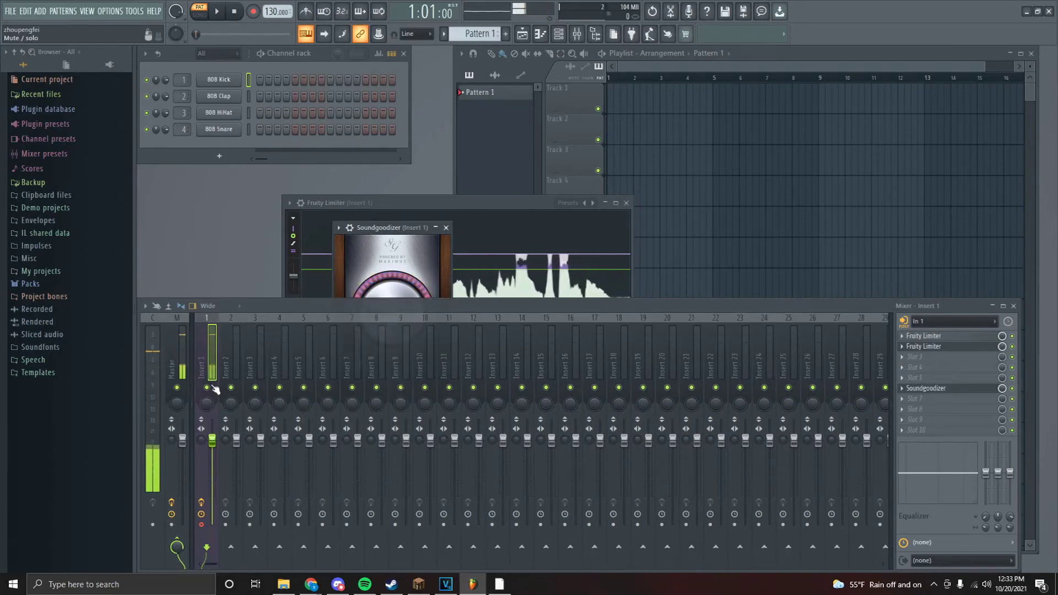
{"action": "left_click", "coordinate": [206, 387]}
{"action": "left_click", "coordinate": [399, 272]}
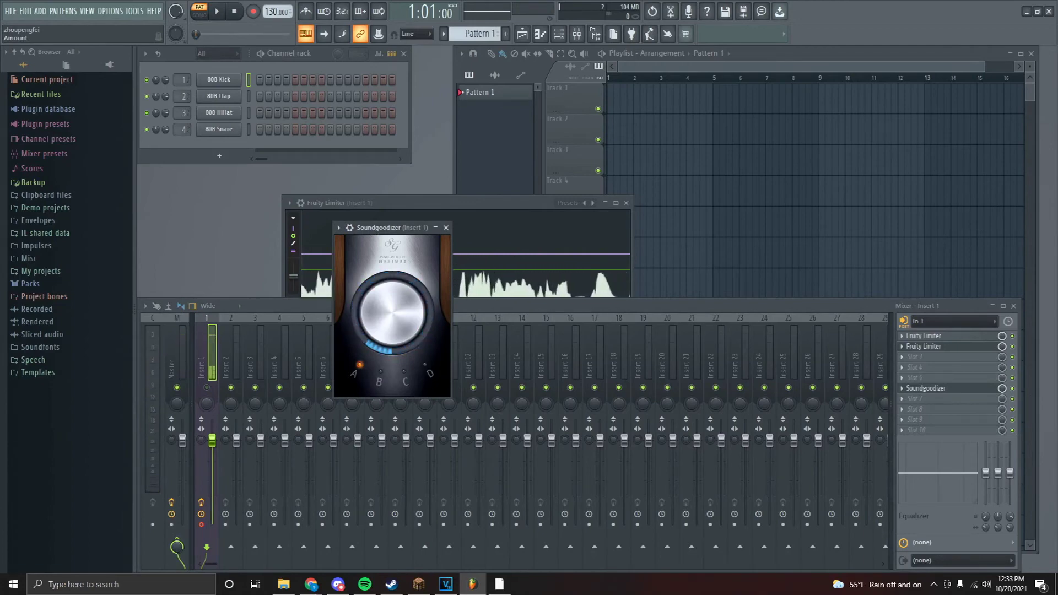
{"action": "left_click", "coordinate": [208, 387]}
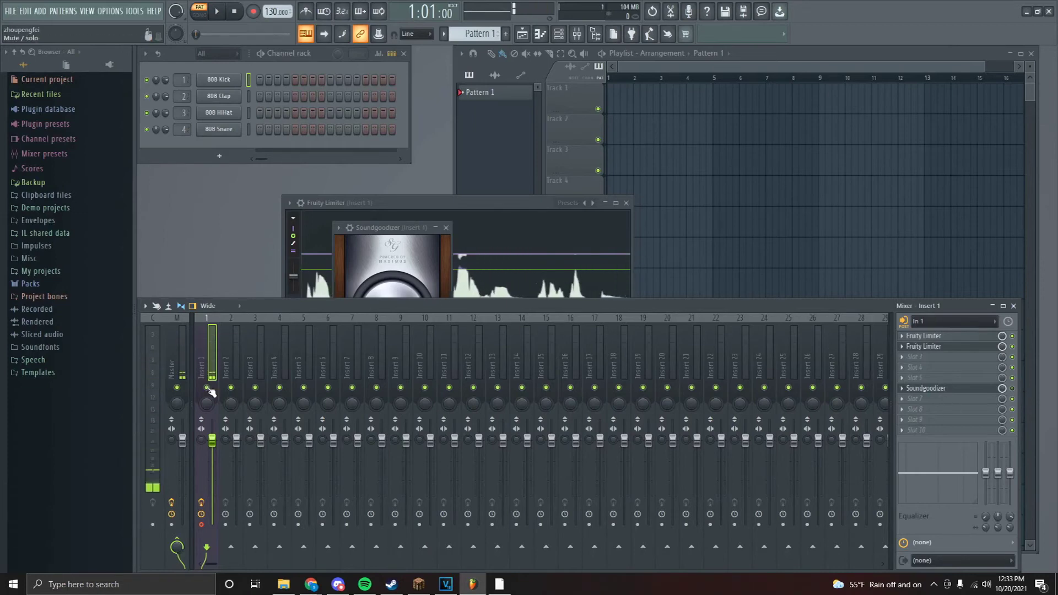
- Load Fruity parametric EQ 2 and drag band 1 to cut lows below about 113 Hz
{"action": "left_click", "coordinate": [924, 412]}
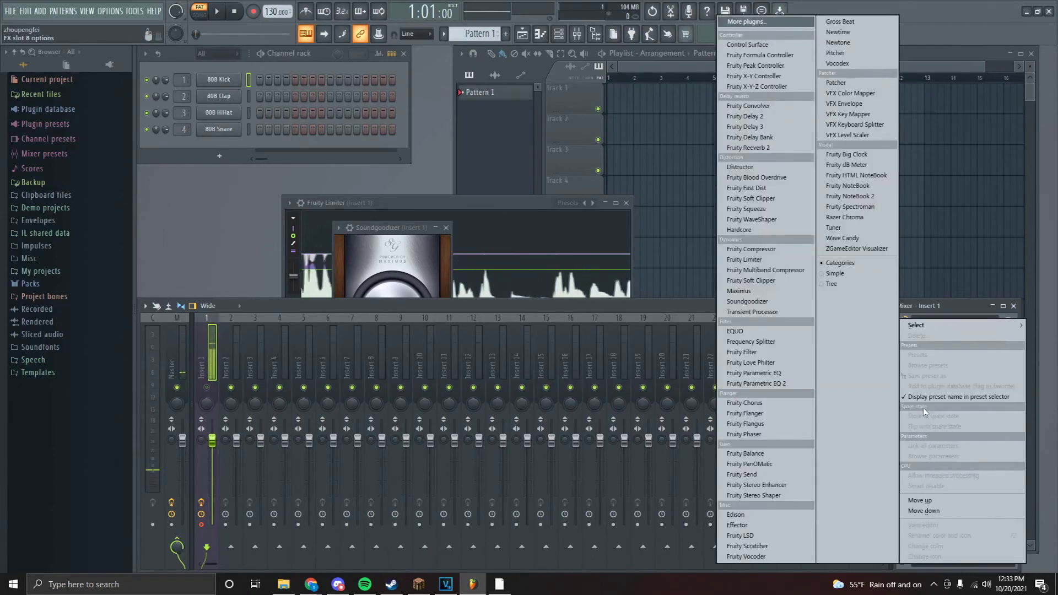
{"action": "left_click", "coordinate": [789, 385]}
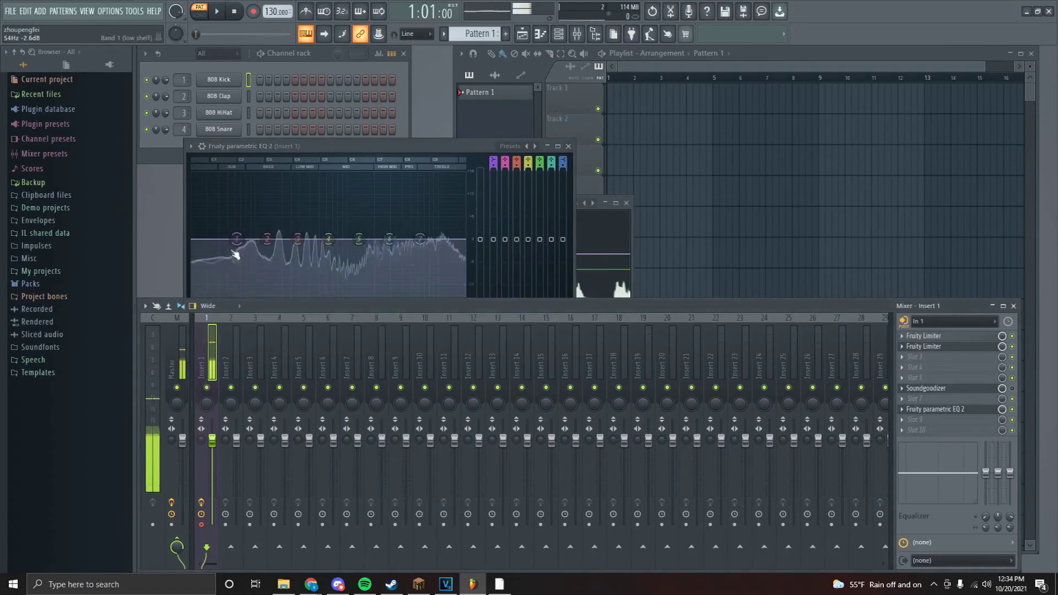
{"action": "left_click_drag", "start_coordinate": [237, 239], "coordinate": [243, 175]}
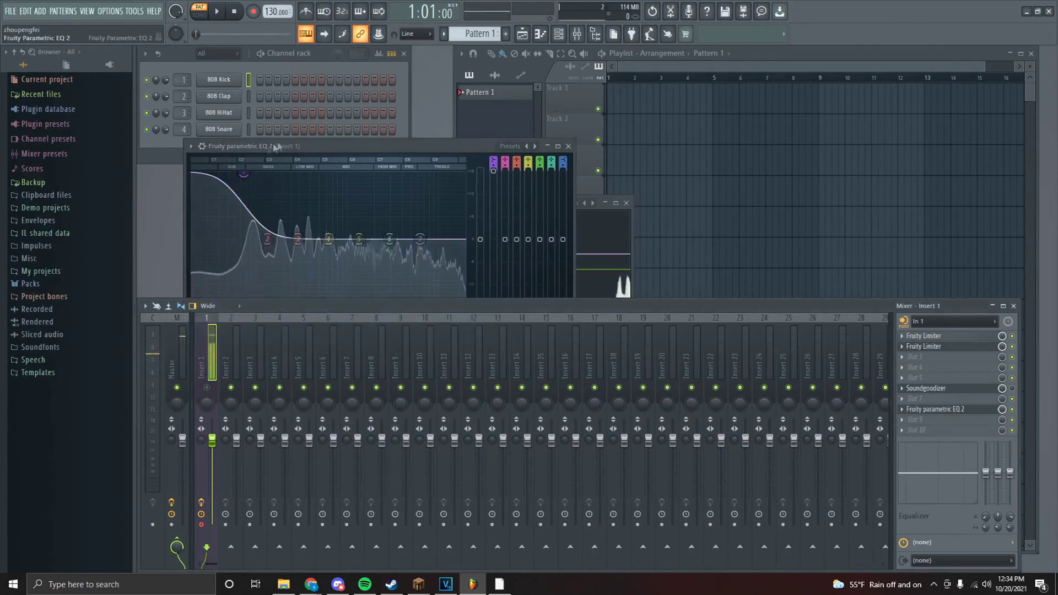
{"action": "left_click_drag", "start_coordinate": [243, 175], "coordinate": [254, 302]}
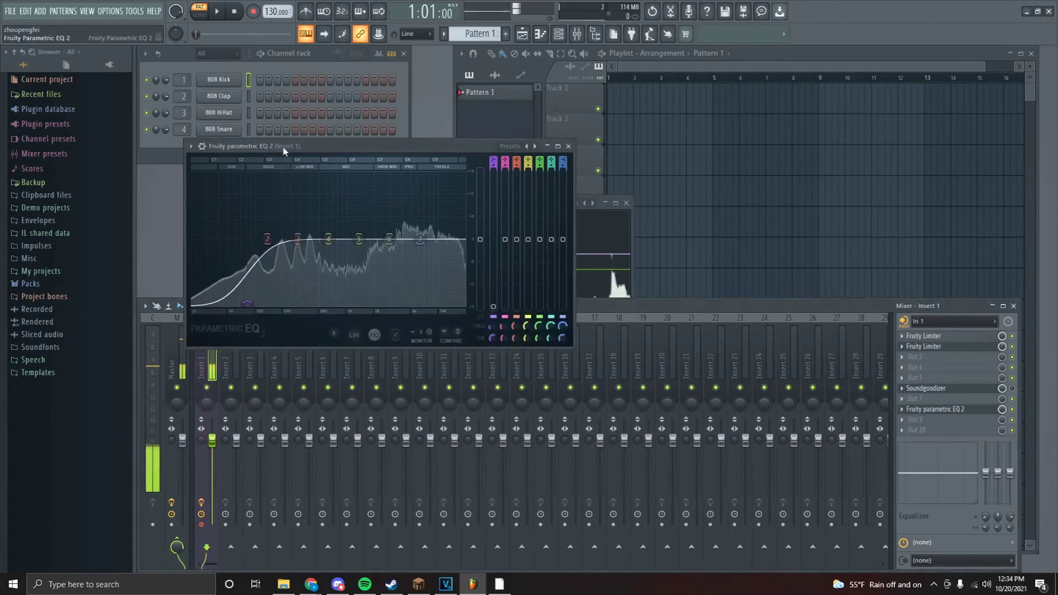
{"action": "left_click", "coordinate": [208, 383]}
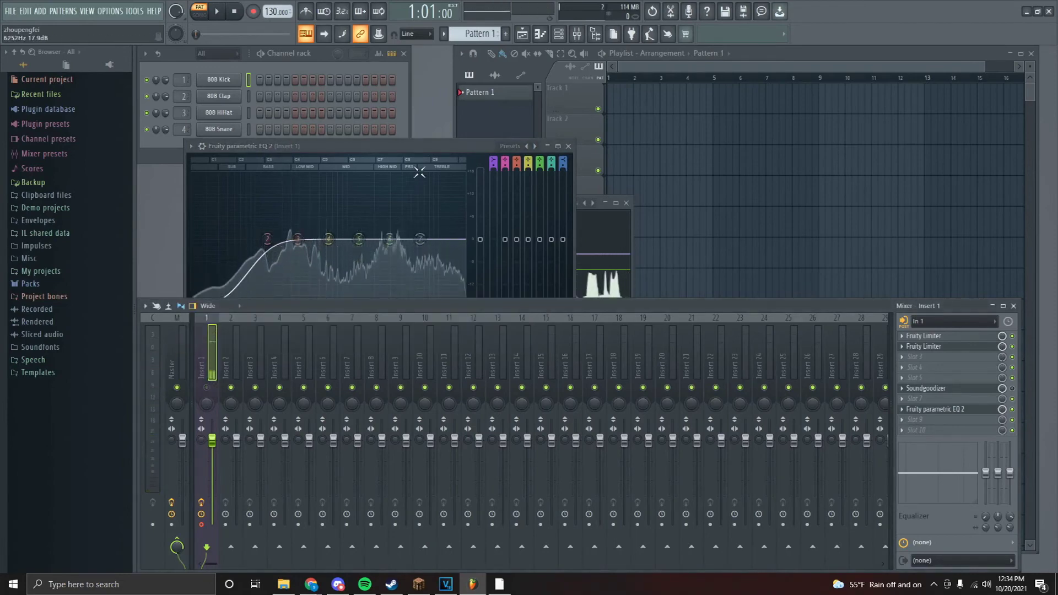
{"action": "left_click", "coordinate": [201, 221]}
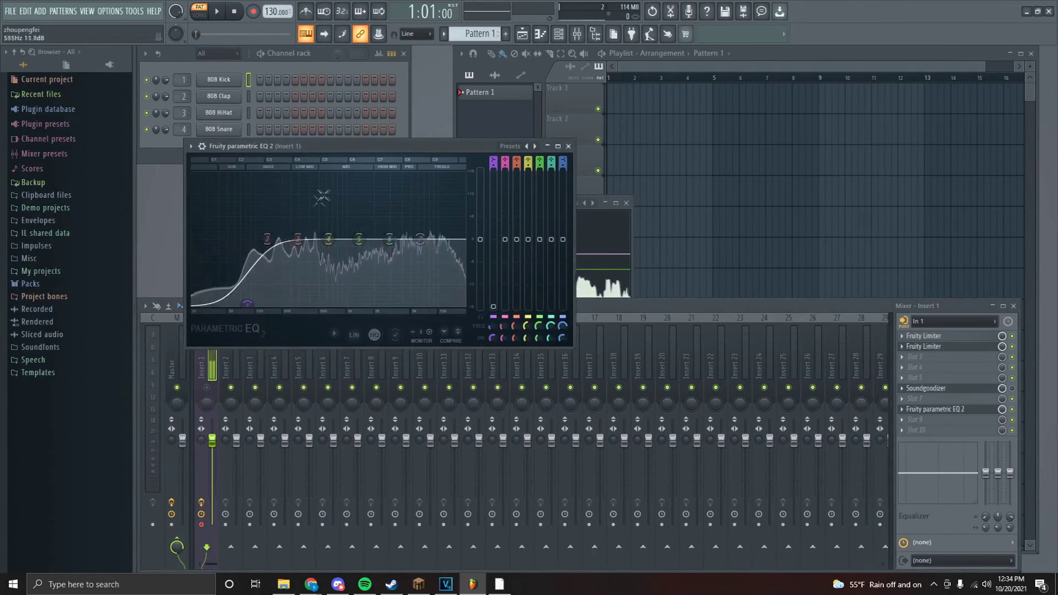
{"action": "left_click_drag", "start_coordinate": [247, 303], "coordinate": [259, 305]}
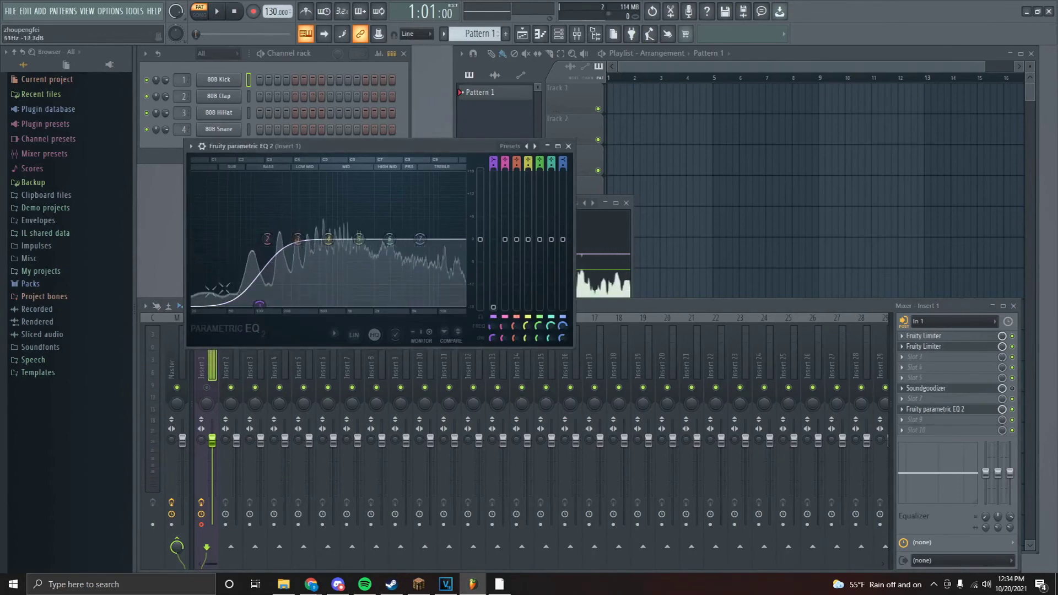
{"action": "left_click", "coordinate": [156, 320]}
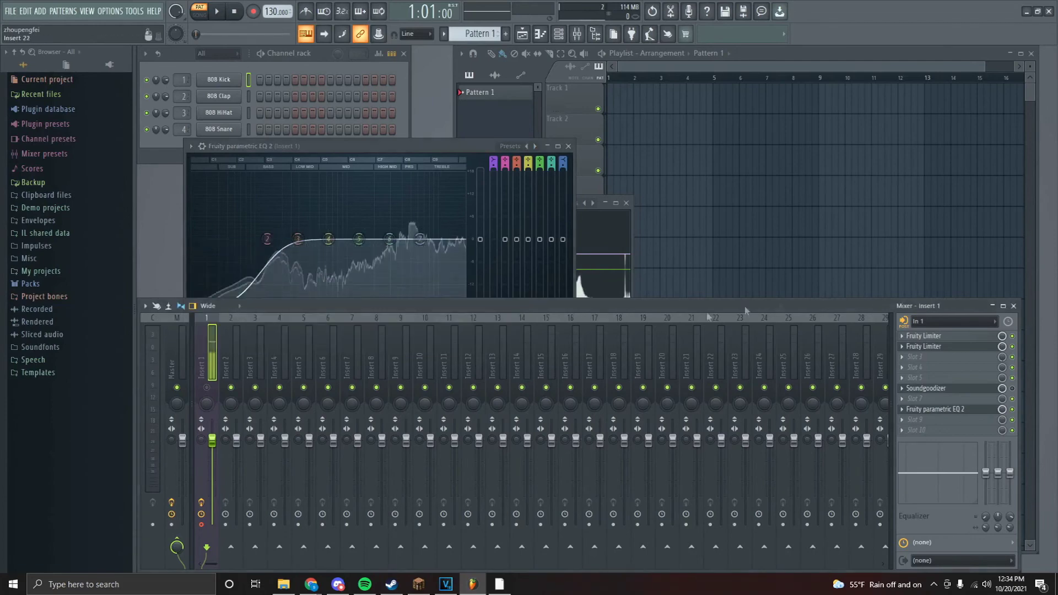
{"action": "left_click", "coordinate": [932, 431]}
{"action": "mouse_move", "coordinate": [913, 328]}
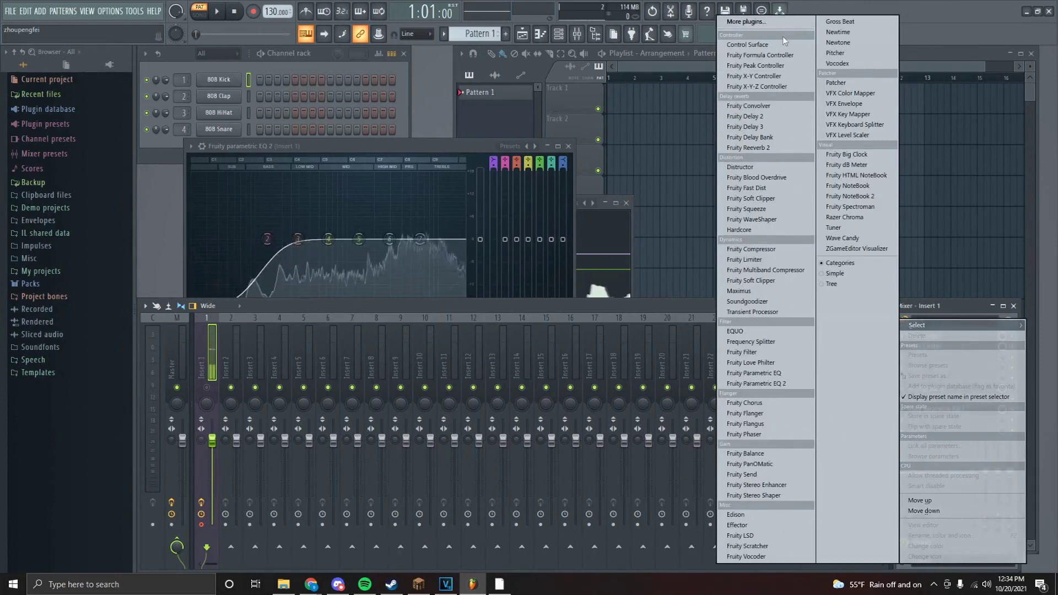
- Load Edison at the end of Insert 1's chain and record a roughly 4.5-second vocal take
{"action": "left_click", "coordinate": [760, 22]}
{"action": "key", "text": "Escape"}
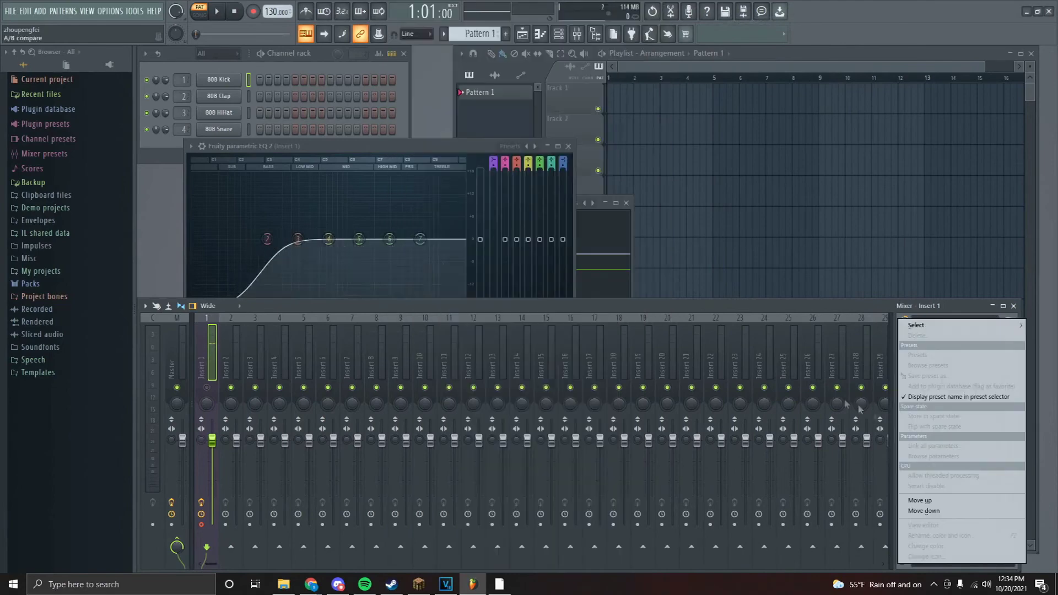
{"action": "mouse_move", "coordinate": [937, 325]}
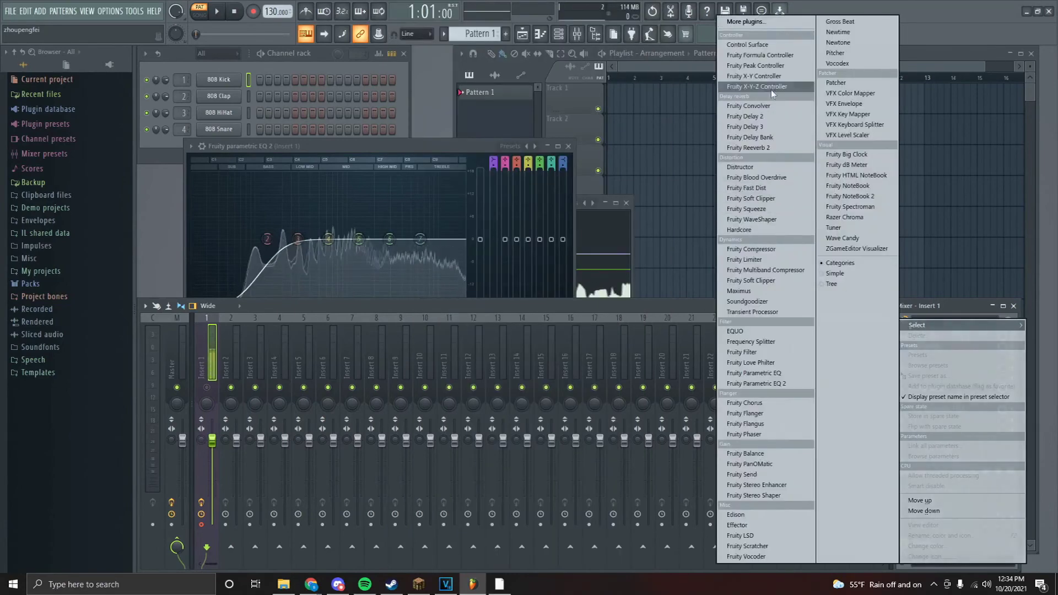
{"action": "left_click", "coordinate": [770, 514]}
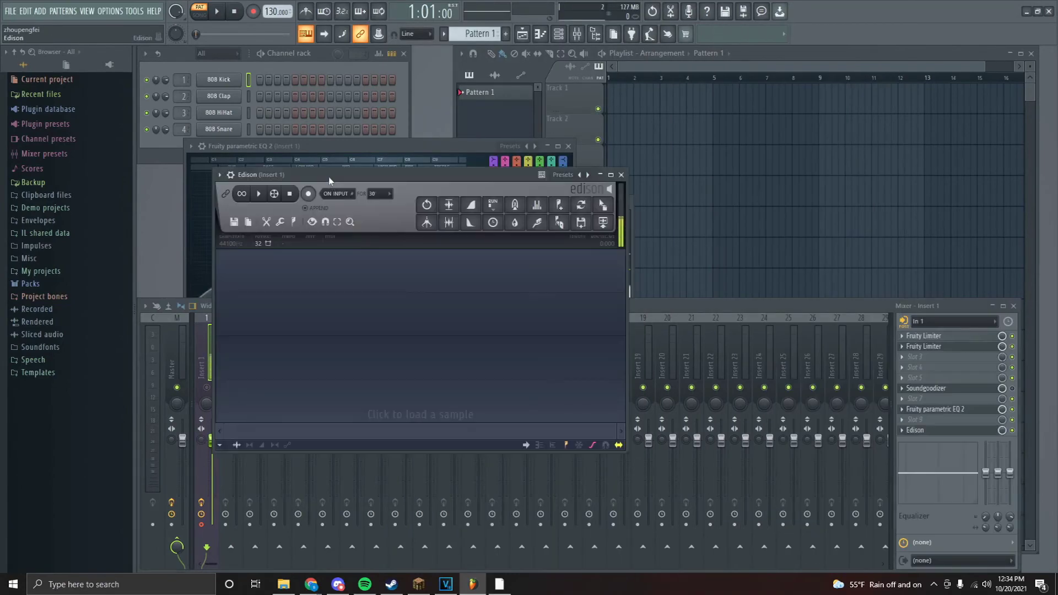
{"action": "left_click", "coordinate": [341, 223]}
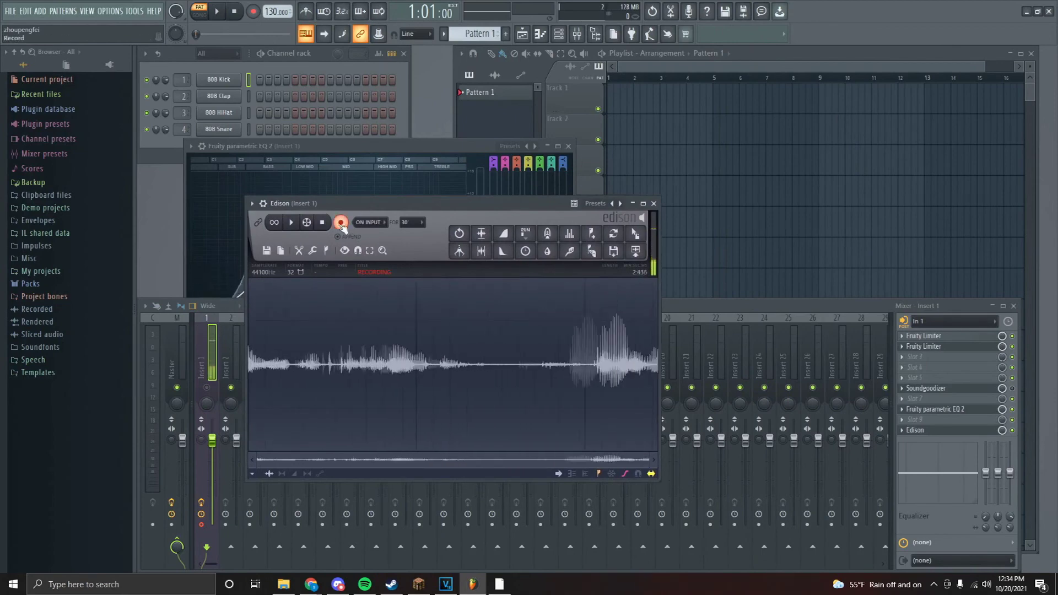
{"action": "left_click", "coordinate": [341, 223]}
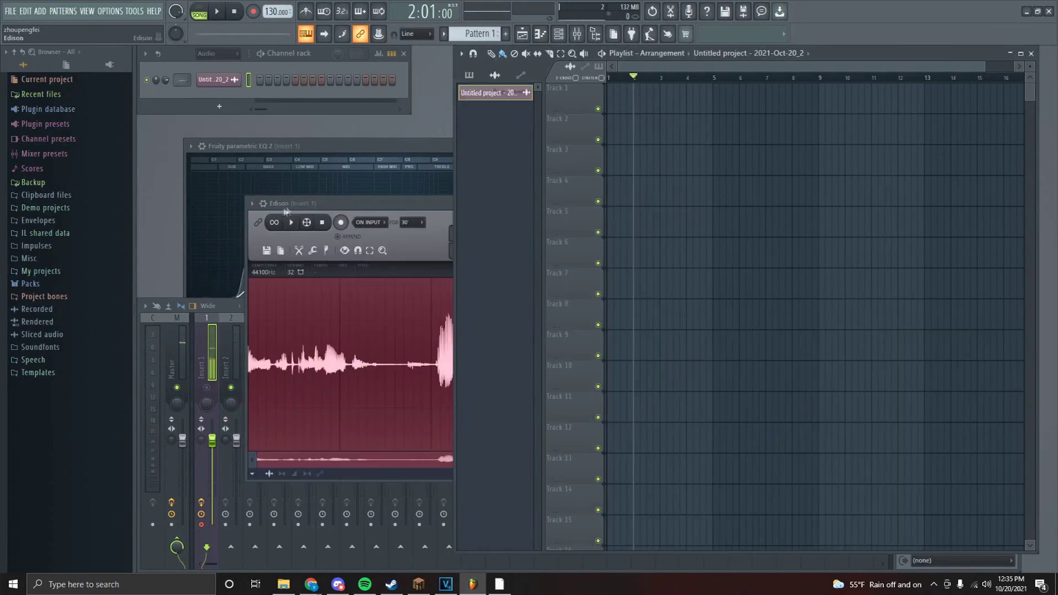
- Raise the Mixer window above the Edison and playlist windows
{"action": "left_click", "coordinate": [204, 363]}
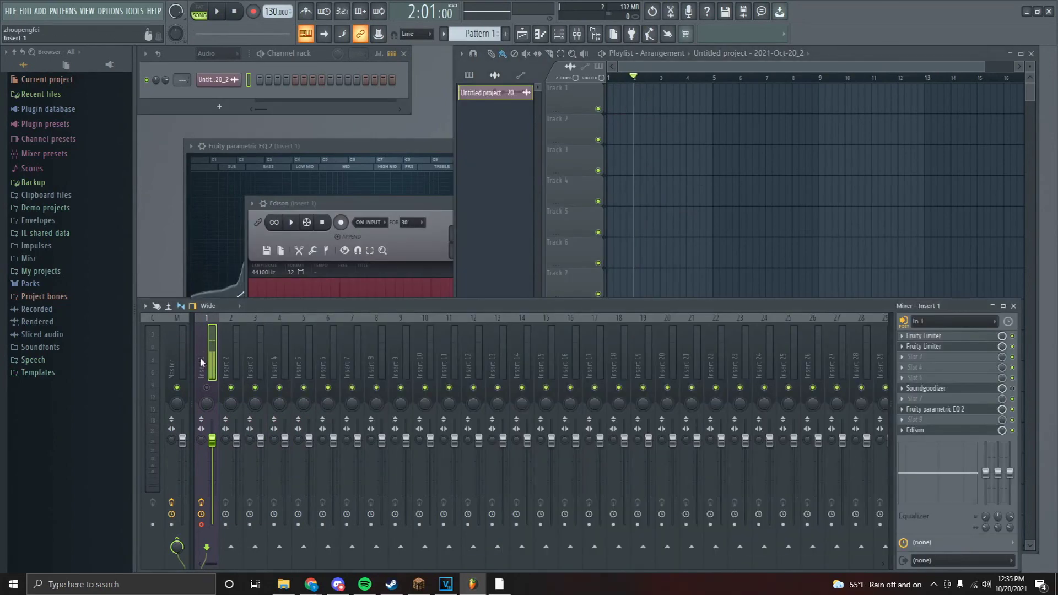